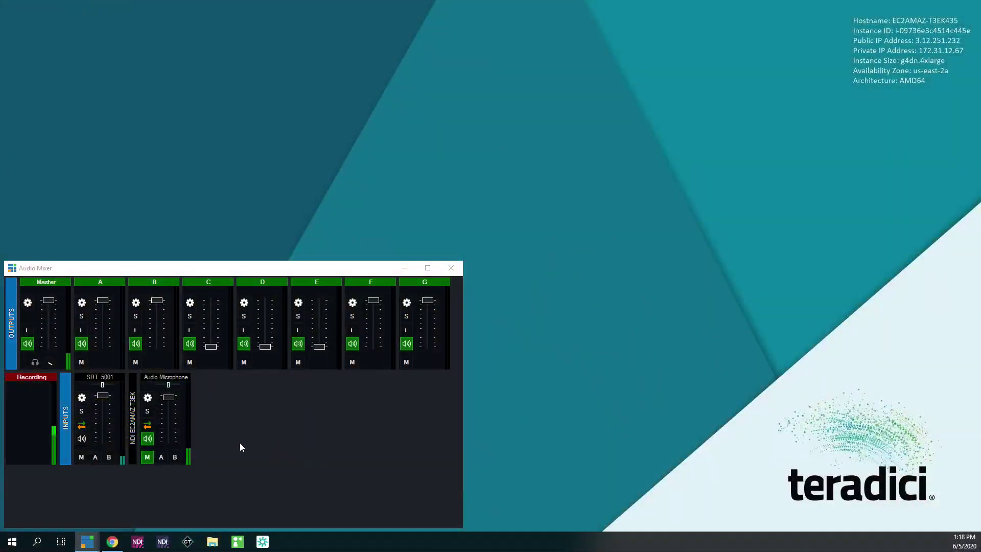
Bring the Chrome window showing the ndi.tv home page to the front
{"action": "left_click", "coordinate": [111, 542]}
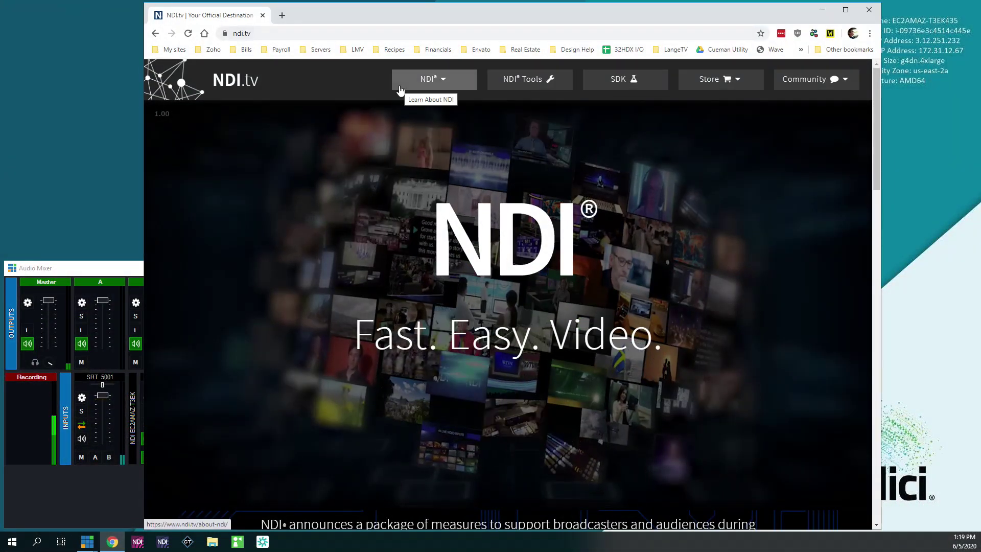
Open the NDI Tools page in a new tab from the ndi.tv home page, and scroll to its tools list
{"action": "left_click", "coordinate": [265, 35]}
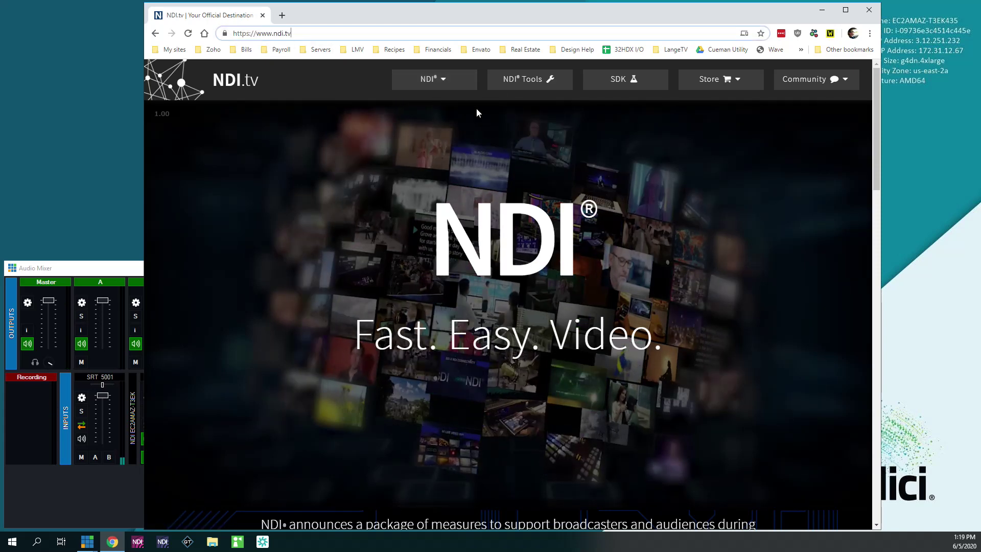
{"action": "scroll", "coordinate": [478, 113], "scroll_direction": "down", "scroll_amount": 6}
{"action": "scroll", "coordinate": [479, 221], "scroll_direction": "down", "scroll_amount": 1}
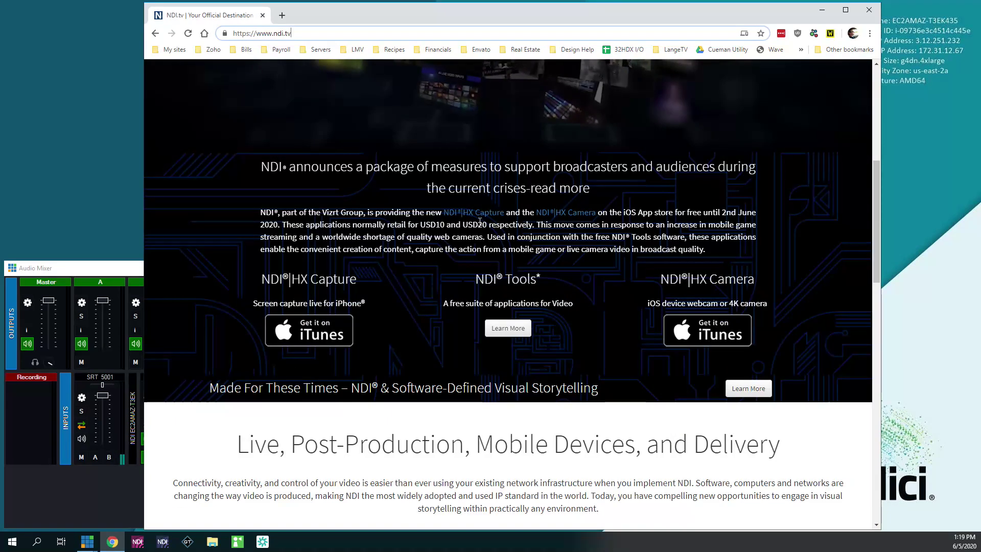
{"action": "left_click", "coordinate": [509, 333]}
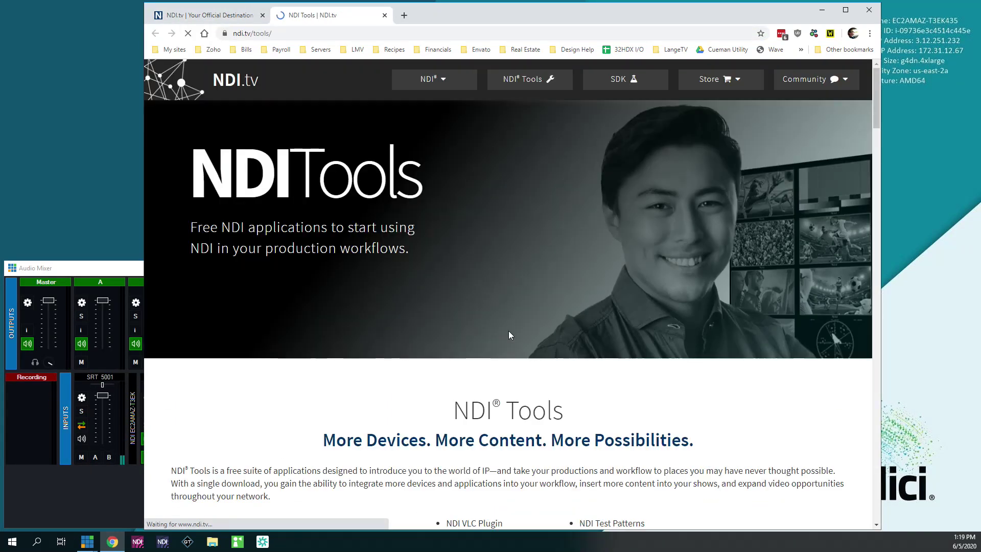
{"action": "scroll", "coordinate": [370, 231], "scroll_direction": "down", "scroll_amount": 6}
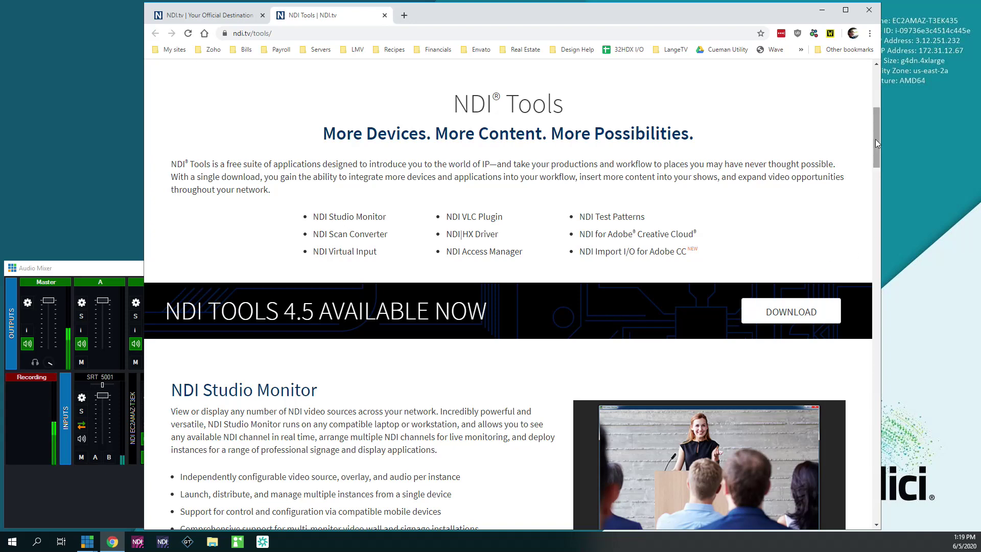
{"action": "mouse_move", "coordinate": [875, 141]}
{"action": "left_mouse_down"}
{"action": "mouse_move", "coordinate": [879, 157]}
{"action": "mouse_move", "coordinate": [876, 137]}
{"action": "left_mouse_up"}
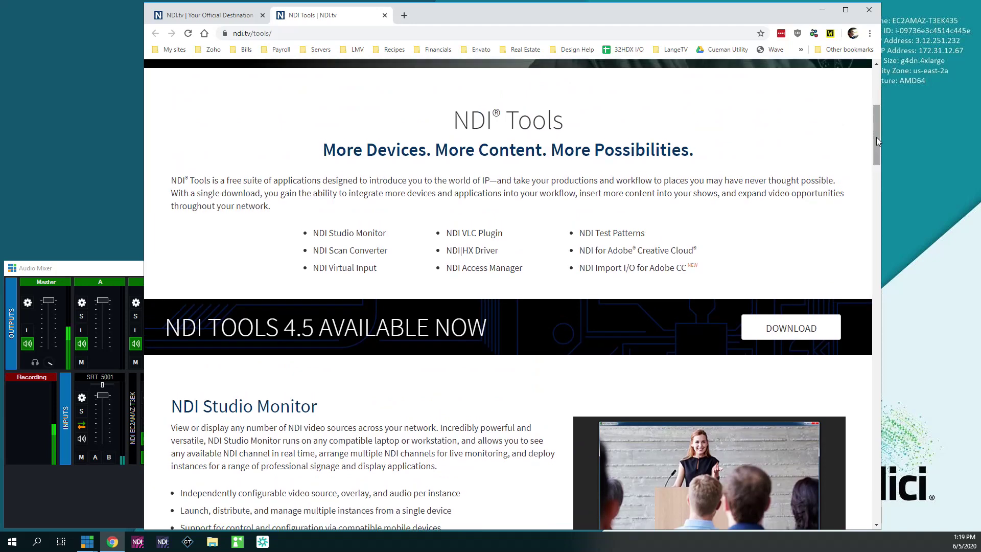
Open the NDI Tools for Windows download form, close it, and minimize the browser
{"action": "left_click", "coordinate": [784, 328]}
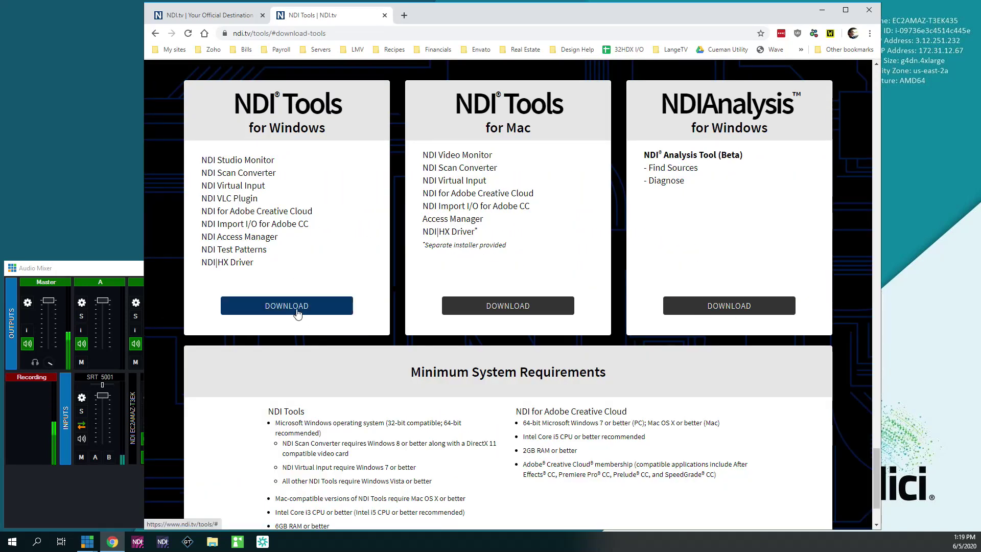
{"action": "left_click", "coordinate": [347, 303]}
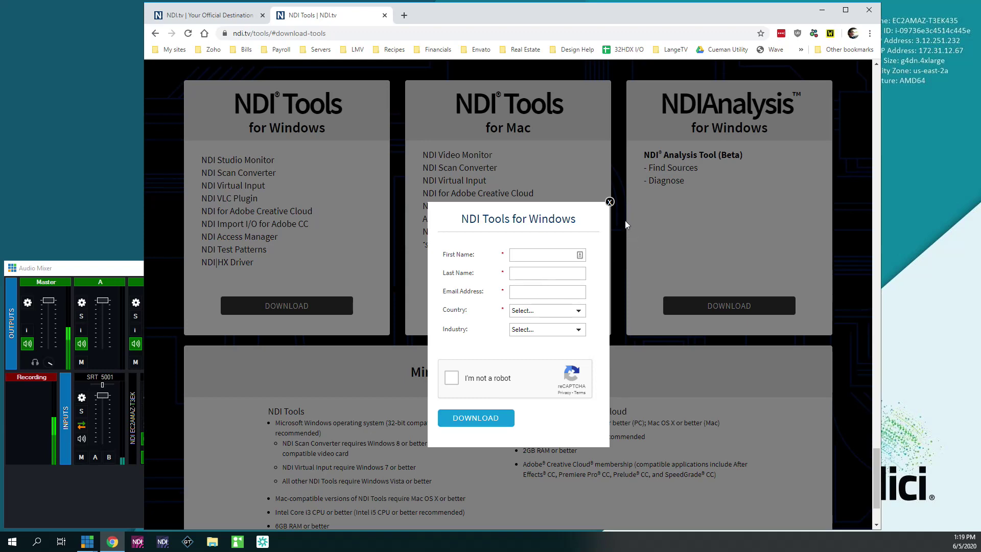
{"action": "left_click", "coordinate": [610, 202]}
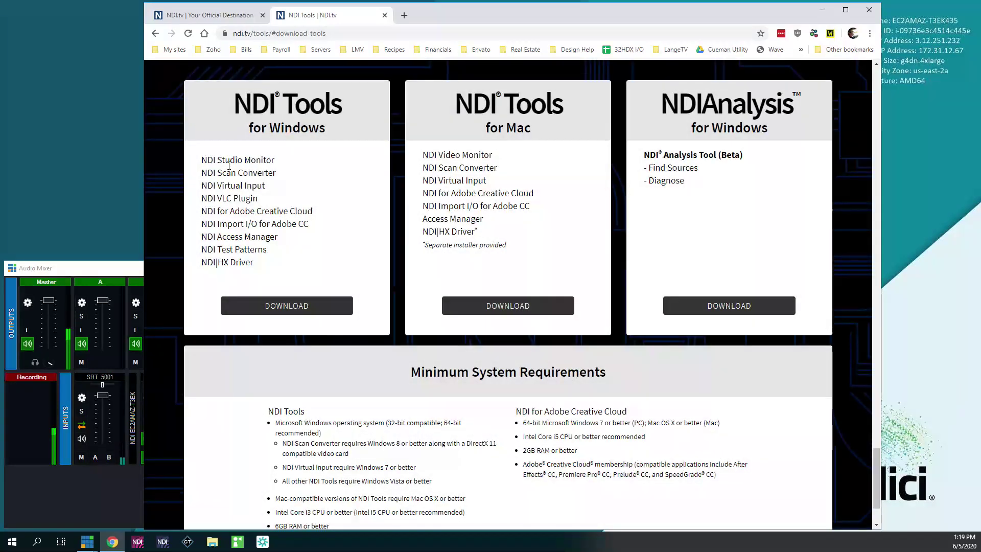
{"action": "left_click", "coordinate": [822, 9]}
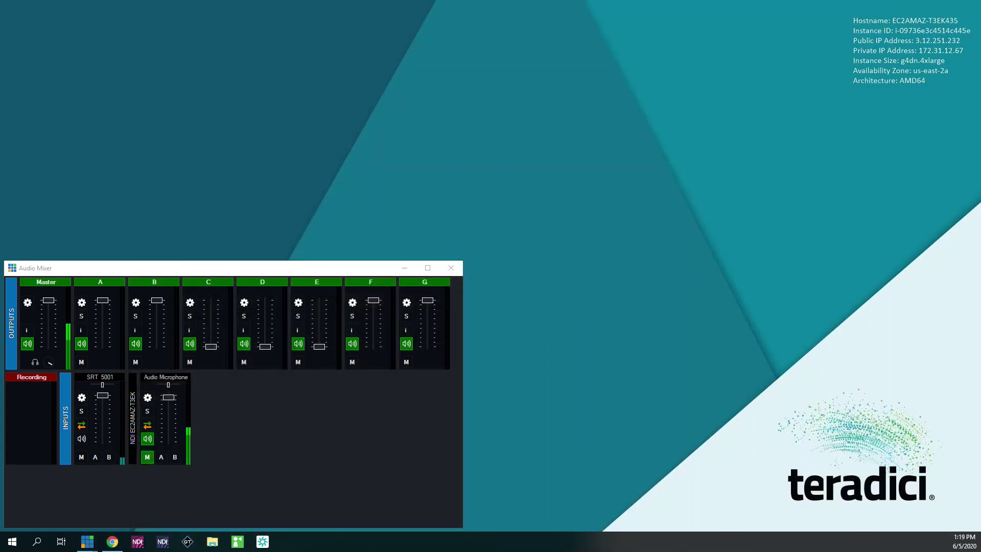
Launch NDI Access Manager from a Start menu search for 'ACC' and position its window
{"action": "left_click", "coordinate": [13, 542]}
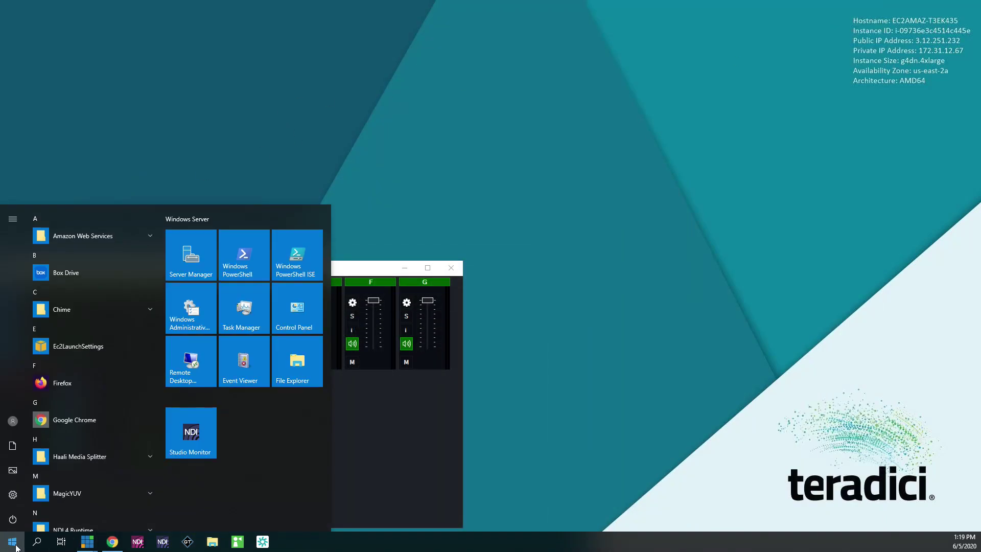
{"action": "type", "text": "ACCESS"}
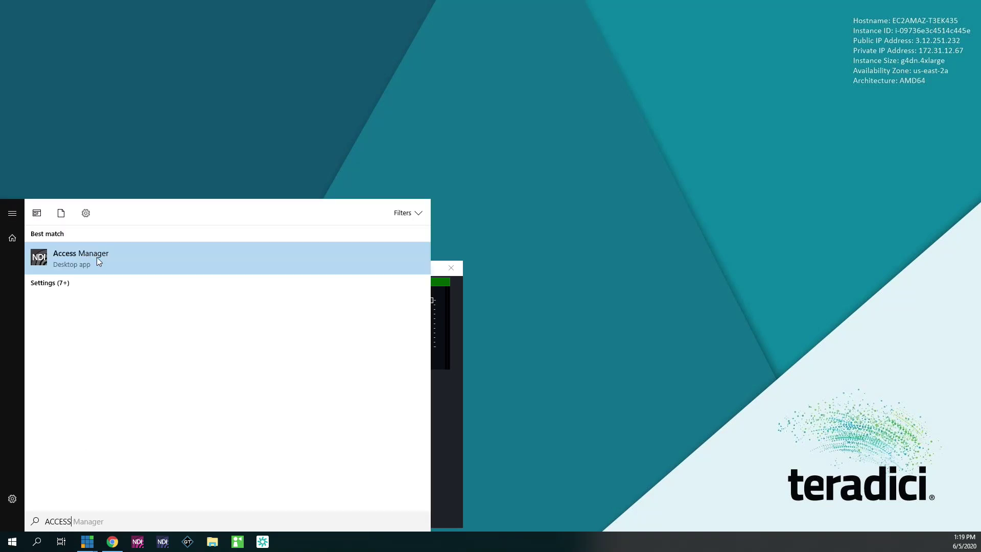
{"action": "left_click", "coordinate": [53, 256]}
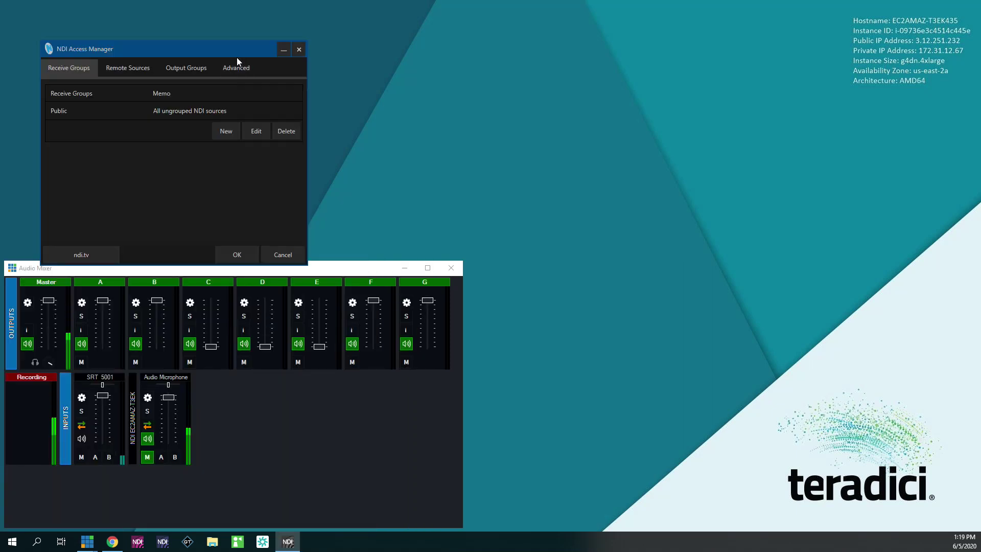
{"action": "left_click_drag", "start_coordinate": [237, 58], "coordinate": [304, 33]}
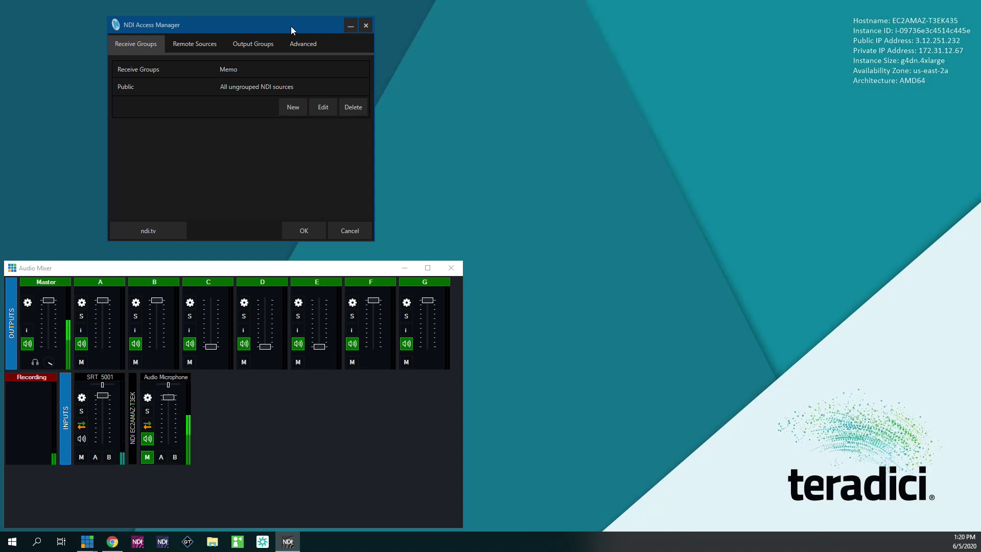
{"action": "mouse_move", "coordinate": [290, 23]}
{"action": "left_mouse_down"}
{"action": "mouse_move", "coordinate": [269, 19]}
{"action": "mouse_move", "coordinate": [278, 25]}
{"action": "left_mouse_up"}
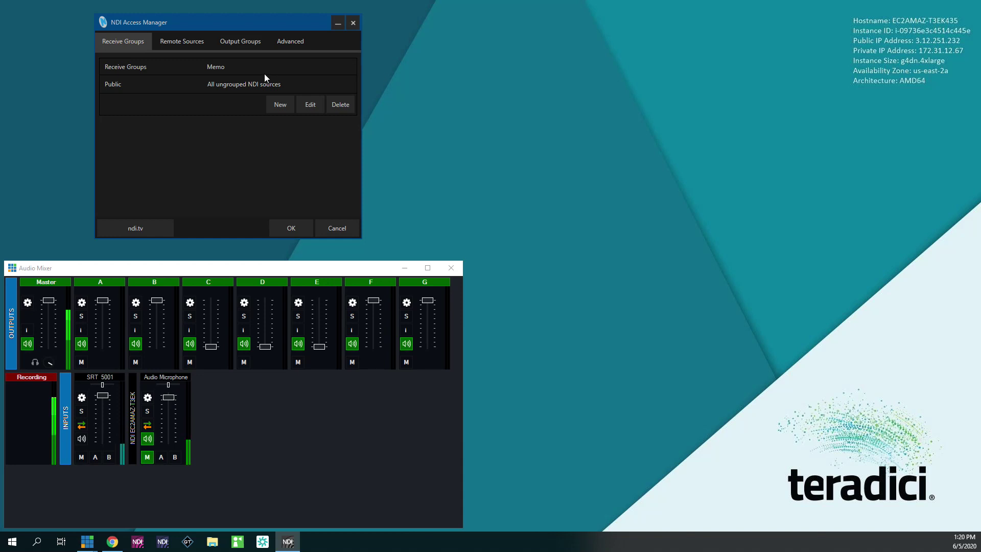
Add a remote NDI Source at Device IP 172.31.12.26 in Access Manager, then return to vMix
{"action": "left_click", "coordinate": [185, 43]}
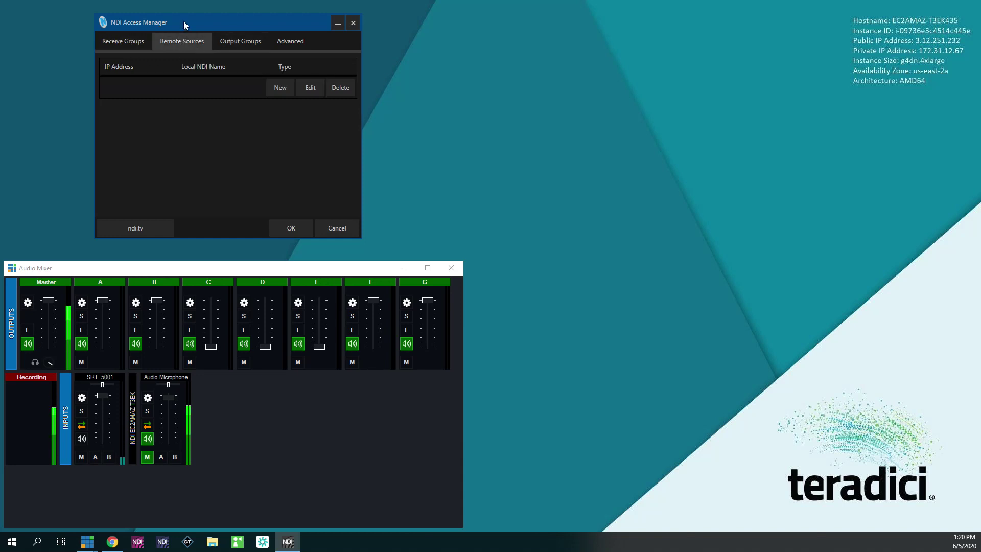
{"action": "left_click_drag", "start_coordinate": [184, 21], "coordinate": [189, 20]}
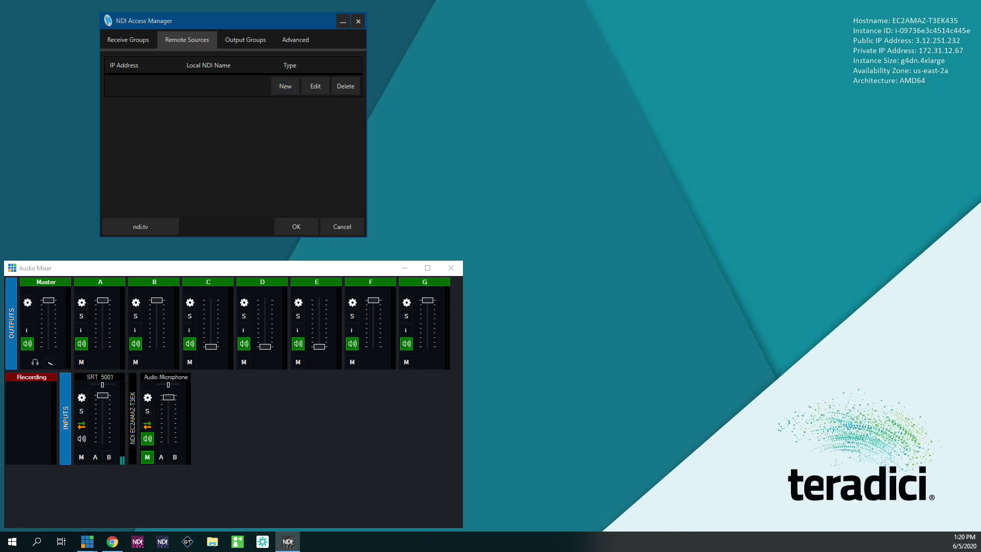
{"action": "left_click_drag", "start_coordinate": [354, 140], "coordinate": [301, 111]}
{"action": "left_click", "coordinate": [338, 153]}
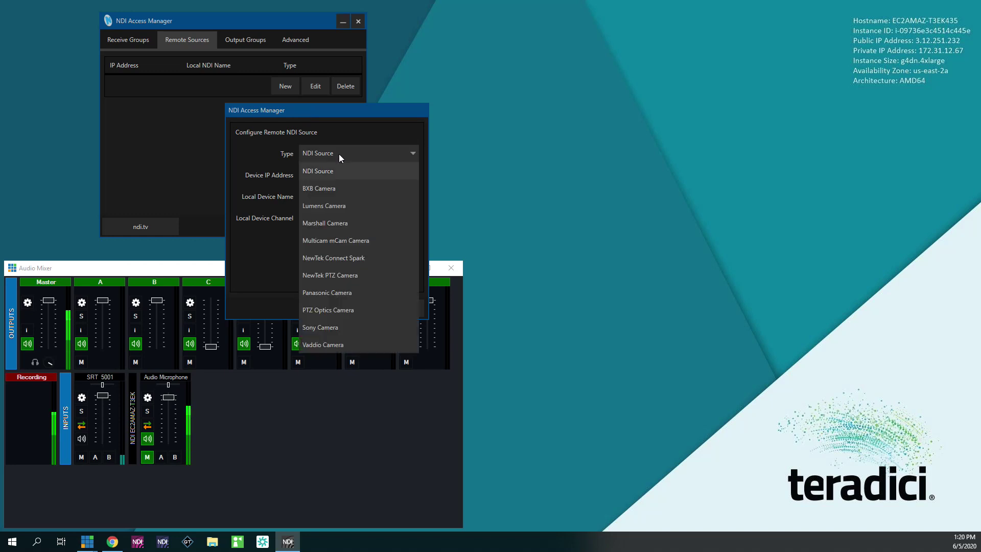
{"action": "left_click", "coordinate": [332, 174]}
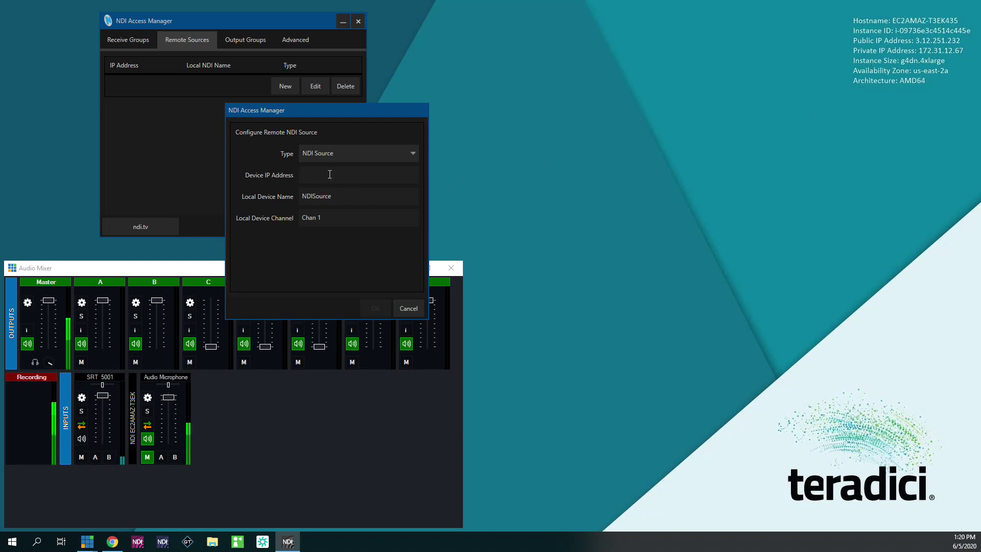
{"action": "type", "text": "72.3"}
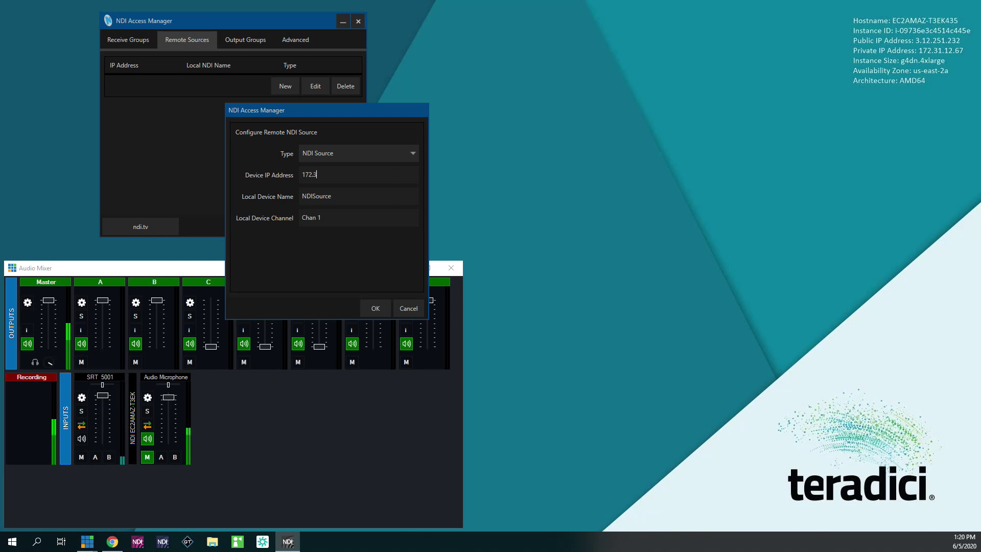
{"action": "type", "text": "1.12.26"}
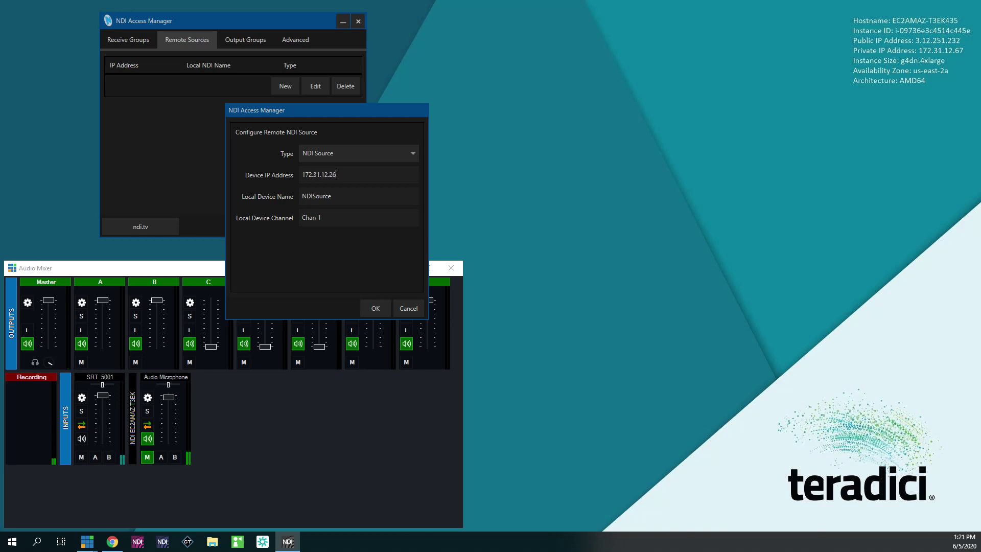
{"action": "left_click", "coordinate": [376, 309]}
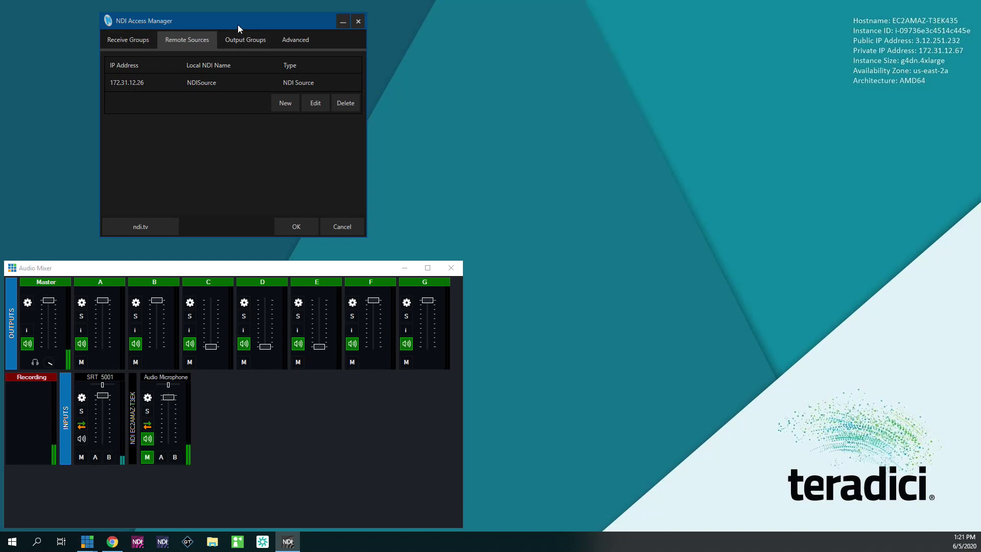
{"action": "left_click_drag", "start_coordinate": [238, 25], "coordinate": [252, 21]}
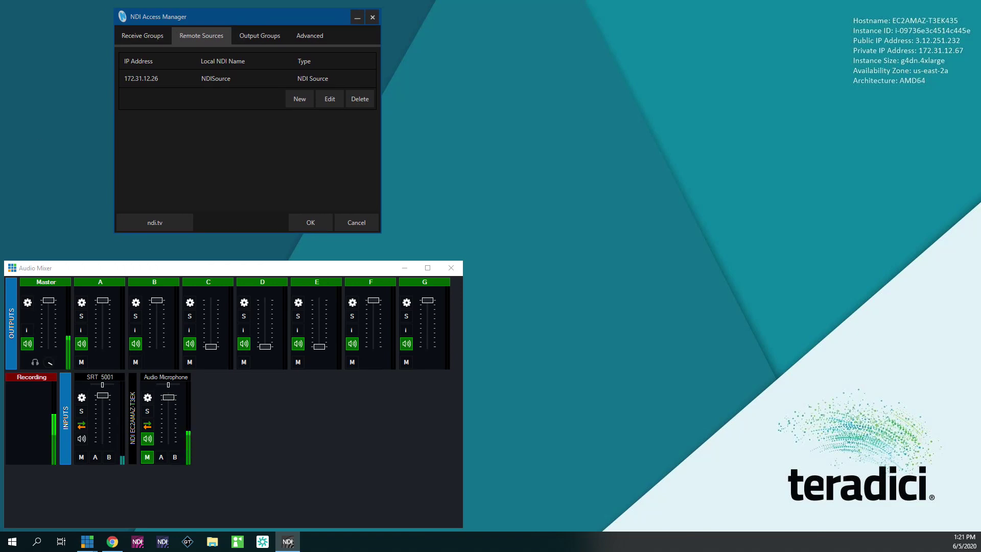
{"action": "left_click", "coordinate": [87, 541]}
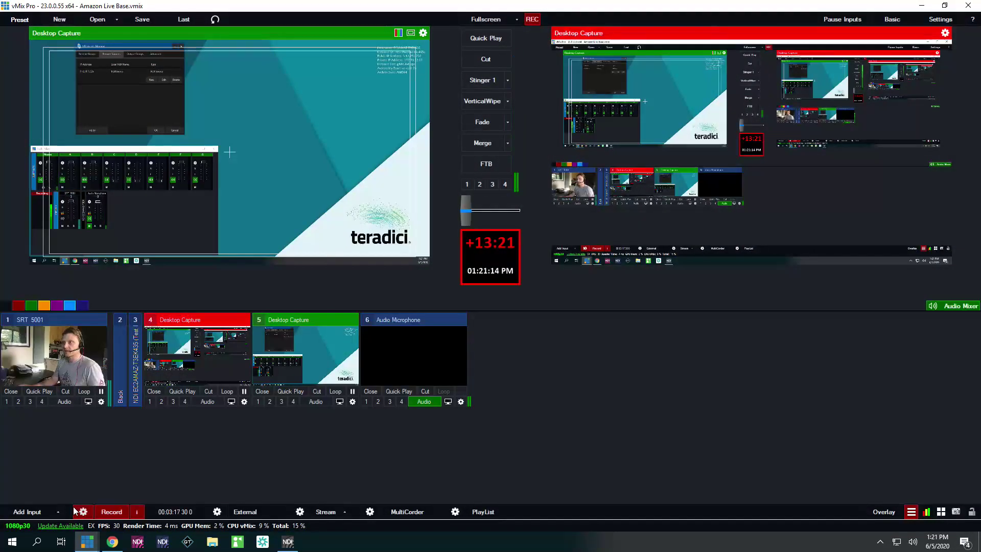
Add the EC2AMAZ-GPDBDPH Test Pattern as NDI input 7 in vMix
{"action": "left_click", "coordinate": [33, 508]}
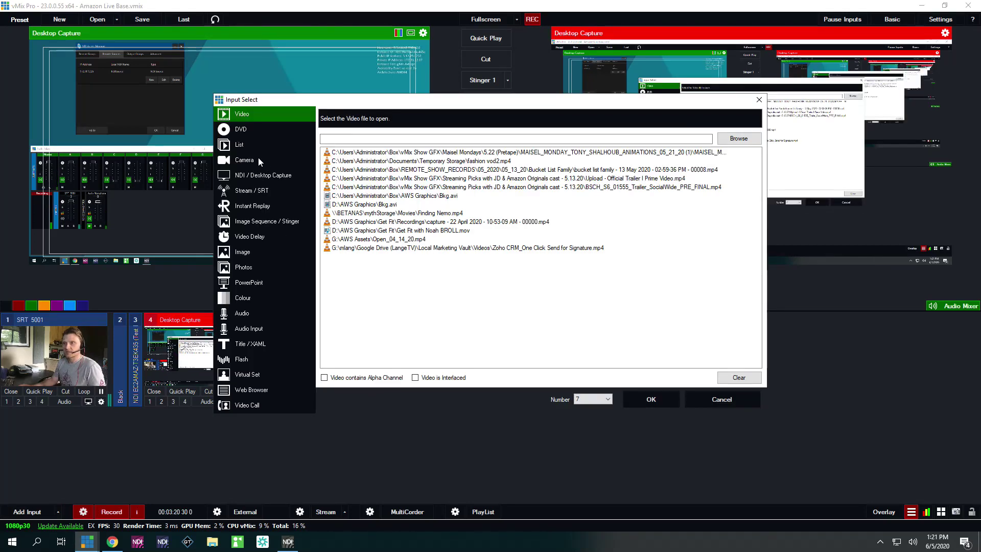
{"action": "left_click", "coordinate": [261, 176]}
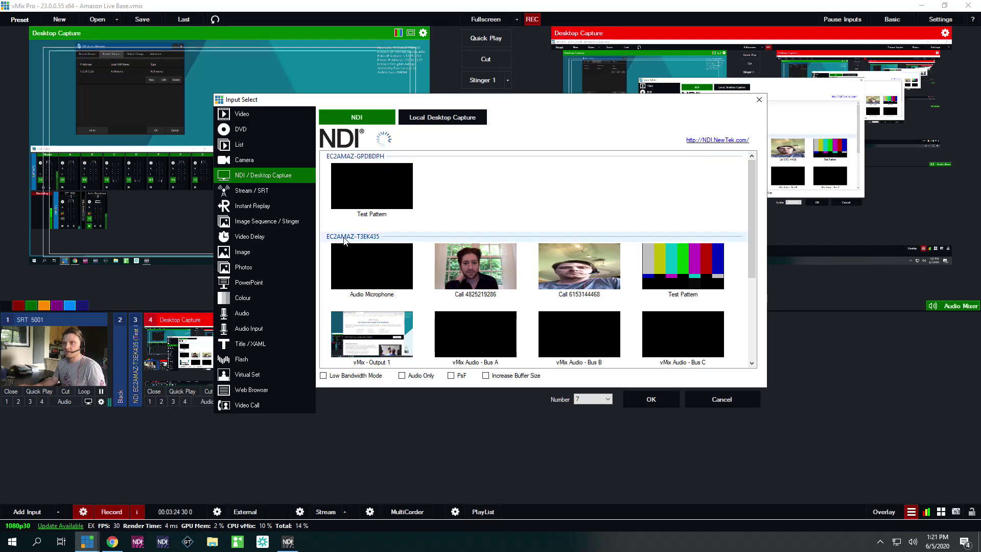
{"action": "scroll", "coordinate": [359, 306], "scroll_direction": "down", "scroll_amount": 3}
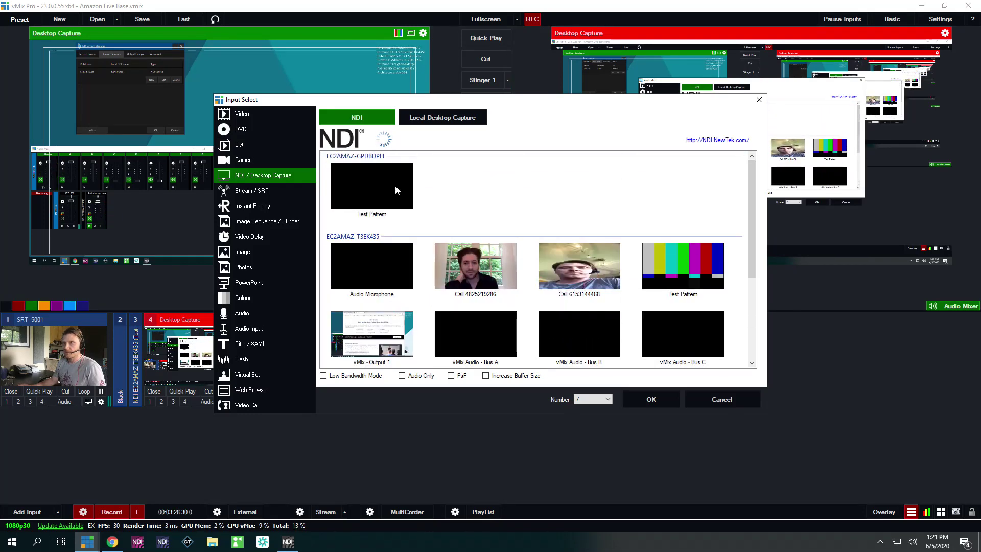
{"action": "left_click", "coordinate": [394, 191]}
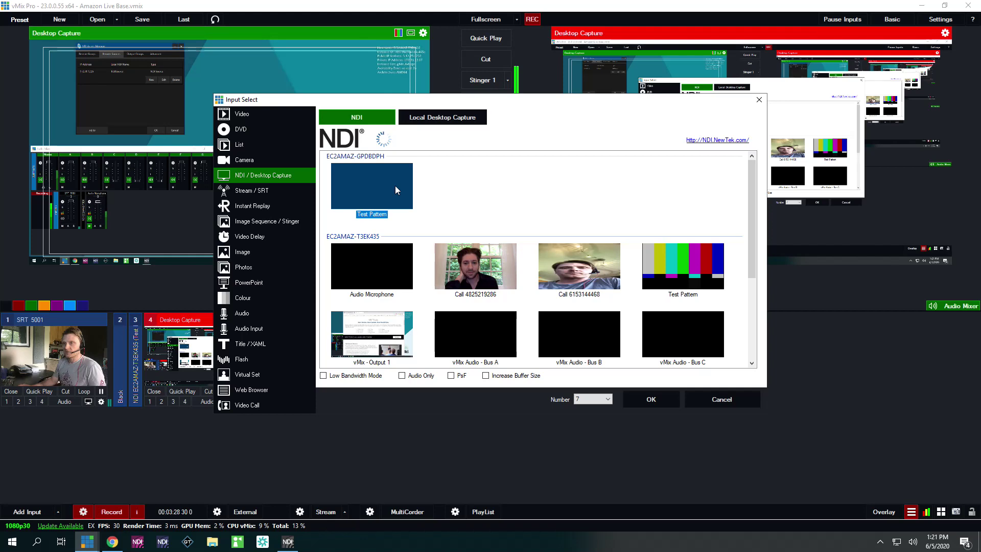
{"action": "left_click", "coordinate": [652, 400]}
{"action": "left_click", "coordinate": [529, 349]}
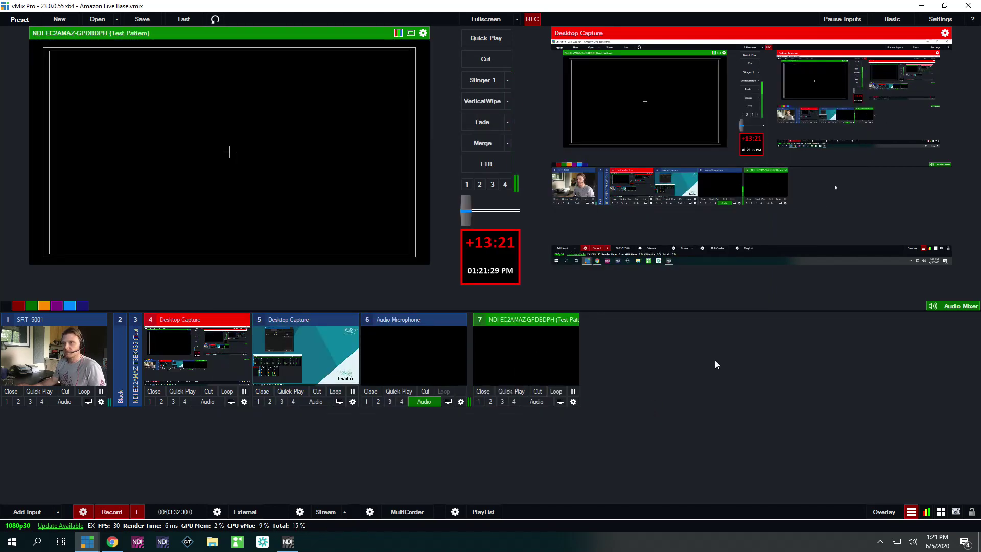